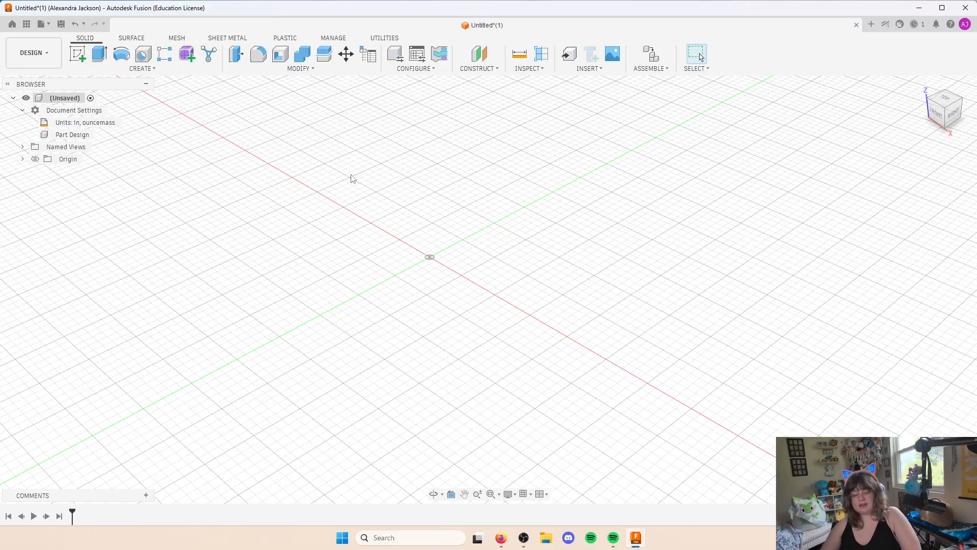
Sketch a circumscribed polygon with 8 sides and a 0.5 in radius on the horizontal XY plane, centred on the origin
{"action": "left_click", "coordinate": [77, 54]}
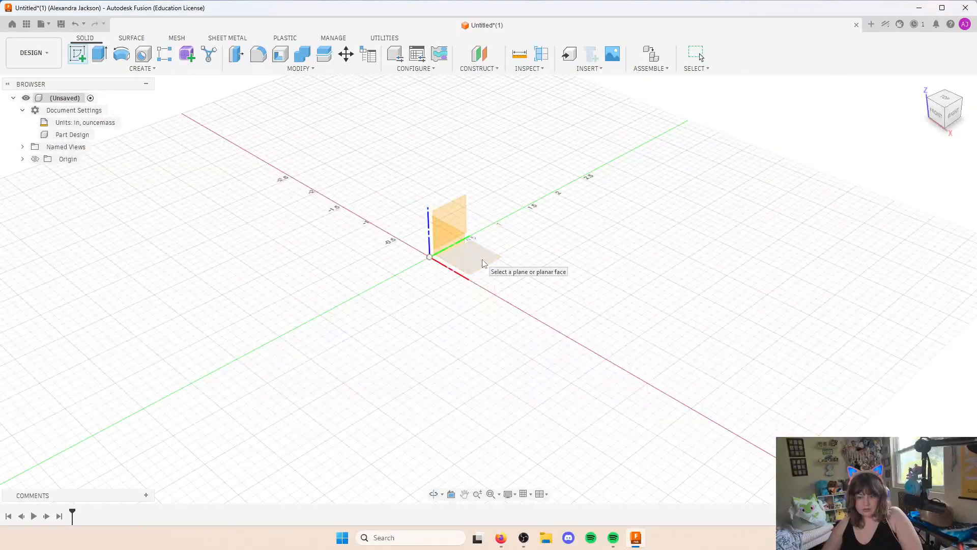
{"action": "left_click", "coordinate": [483, 262]}
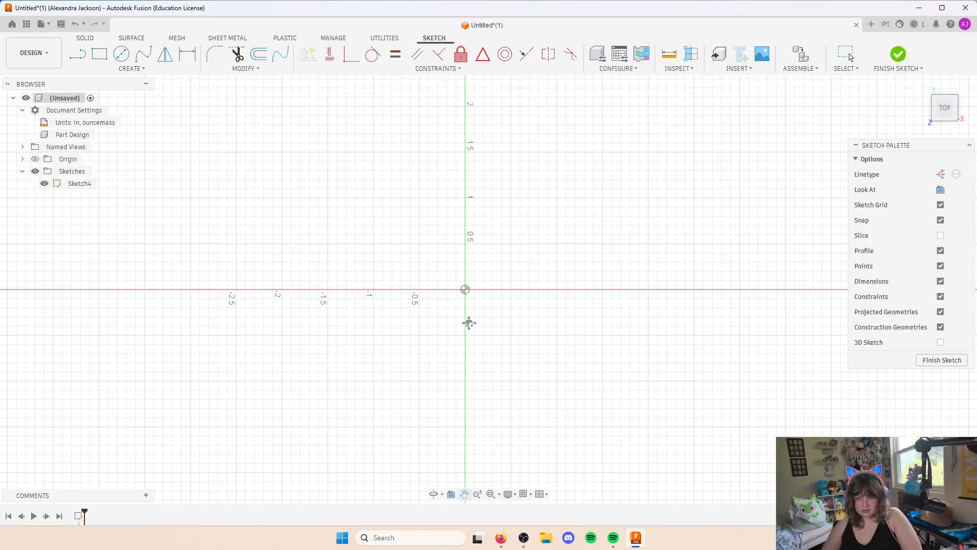
{"action": "mouse_move", "coordinate": [469, 322]}
{"action": "middle_mouse_down"}
{"action": "mouse_move", "coordinate": [403, 328]}
{"action": "mouse_move", "coordinate": [415, 321]}
{"action": "mouse_move", "coordinate": [402, 304]}
{"action": "middle_mouse_up"}
{"action": "scroll", "coordinate": [404, 329], "scroll_direction": "up", "scroll_amount": 2}
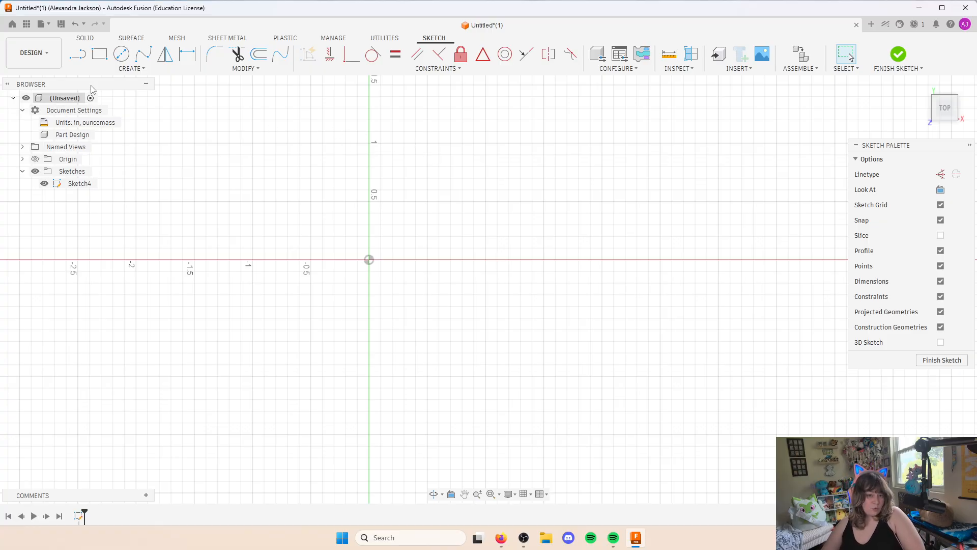
{"action": "left_click", "coordinate": [132, 69]}
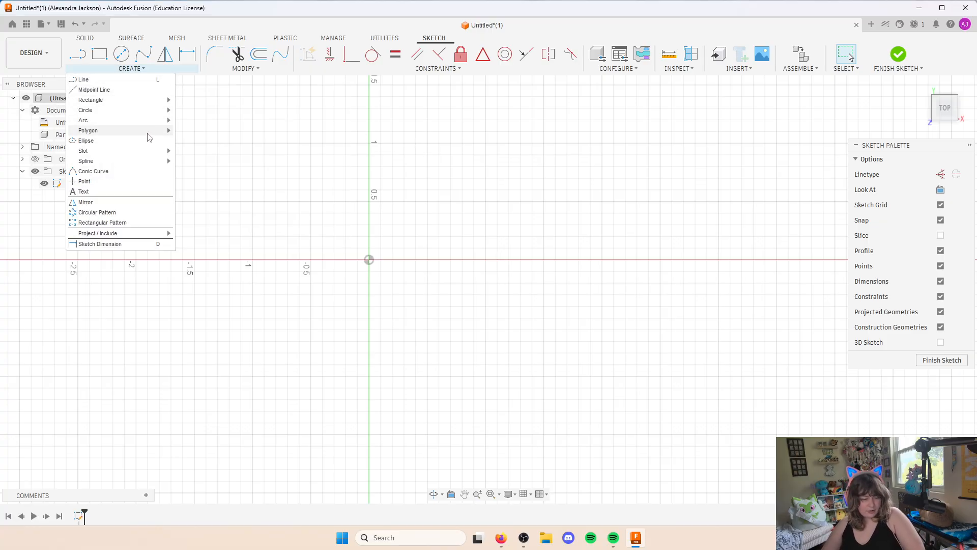
{"action": "mouse_move", "coordinate": [154, 134]}
{"action": "left_click", "coordinate": [209, 130]}
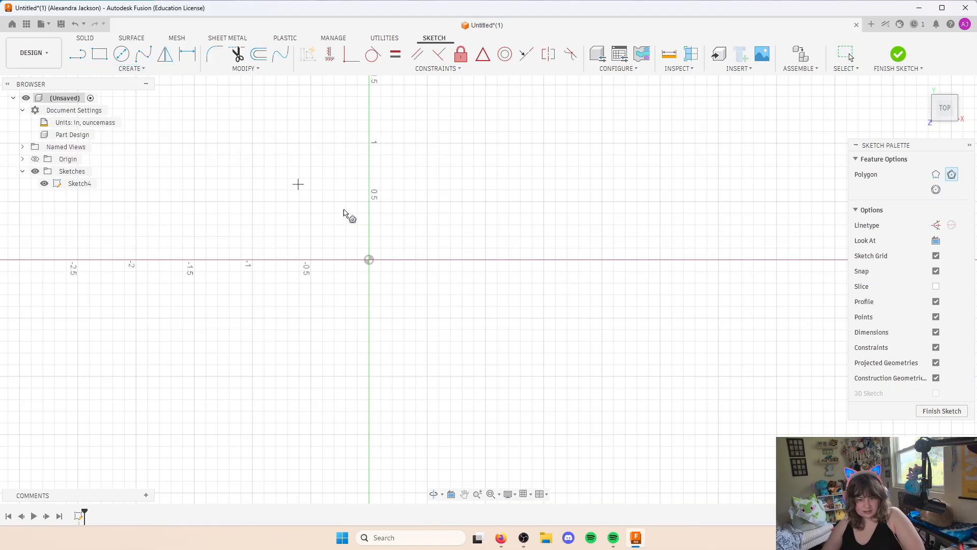
{"action": "left_click", "coordinate": [369, 260]}
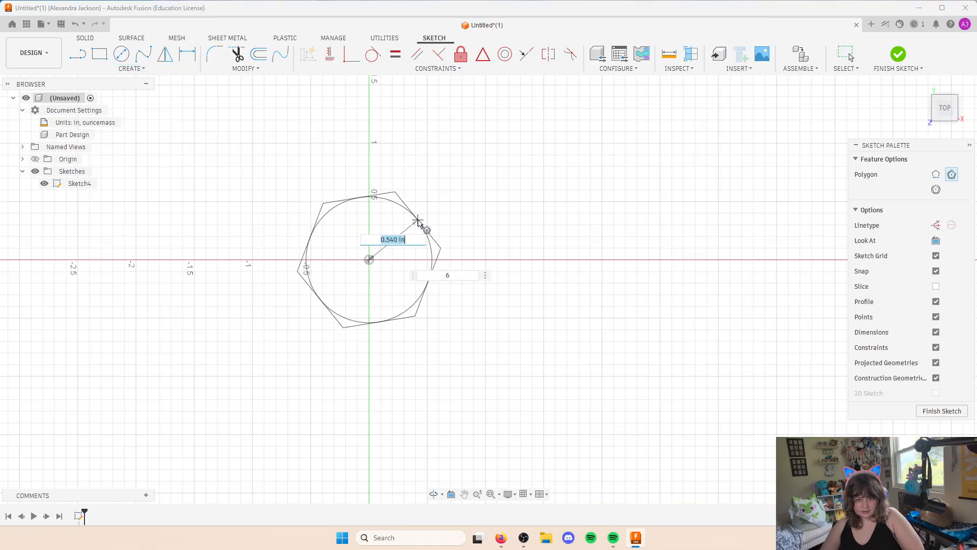
{"action": "type", "text": "0.5"}
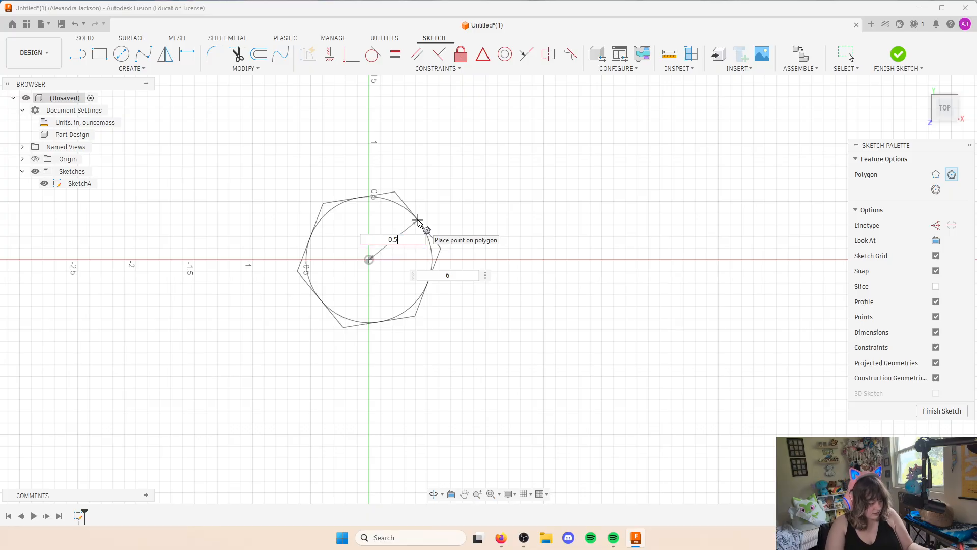
{"action": "key", "text": "Tab"}
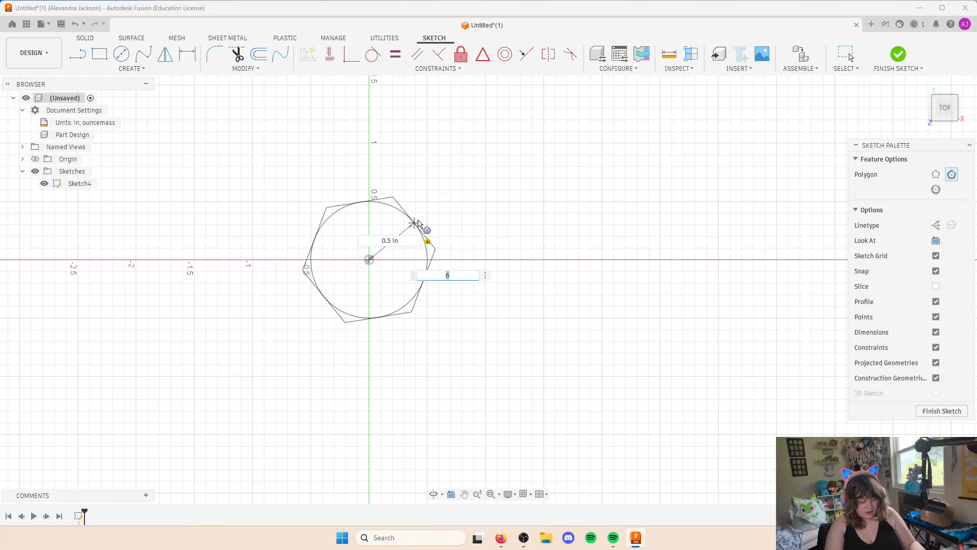
{"action": "type", "text": "8"}
{"action": "key", "text": "Return"}
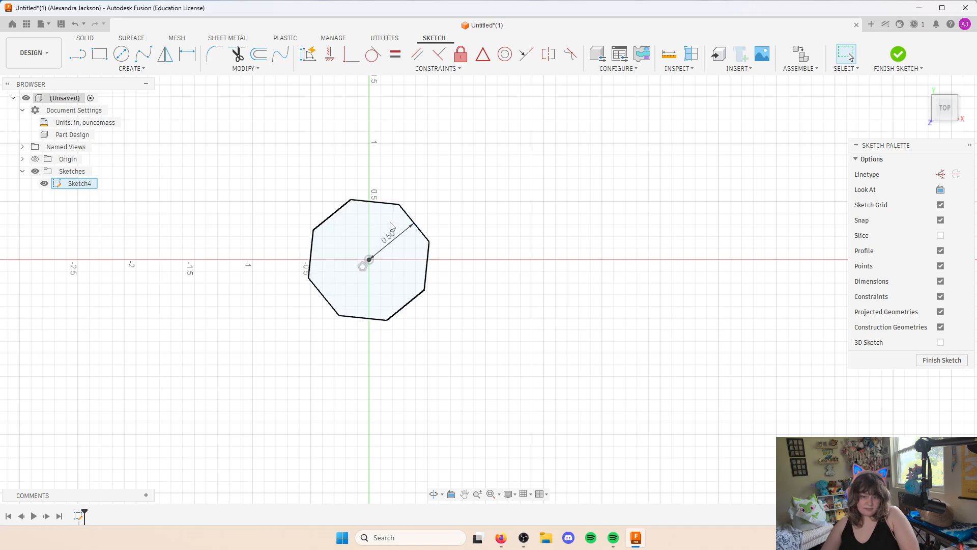
Move the radius dimension outside the octagon, then apply AutoConstrain's Result 1 and finish the sketch
{"action": "mouse_move", "coordinate": [394, 242]}
{"action": "left_mouse_down"}
{"action": "mouse_move", "coordinate": [457, 188]}
{"action": "mouse_move", "coordinate": [459, 199]}
{"action": "mouse_move", "coordinate": [448, 187]}
{"action": "mouse_move", "coordinate": [454, 196]}
{"action": "left_mouse_up"}
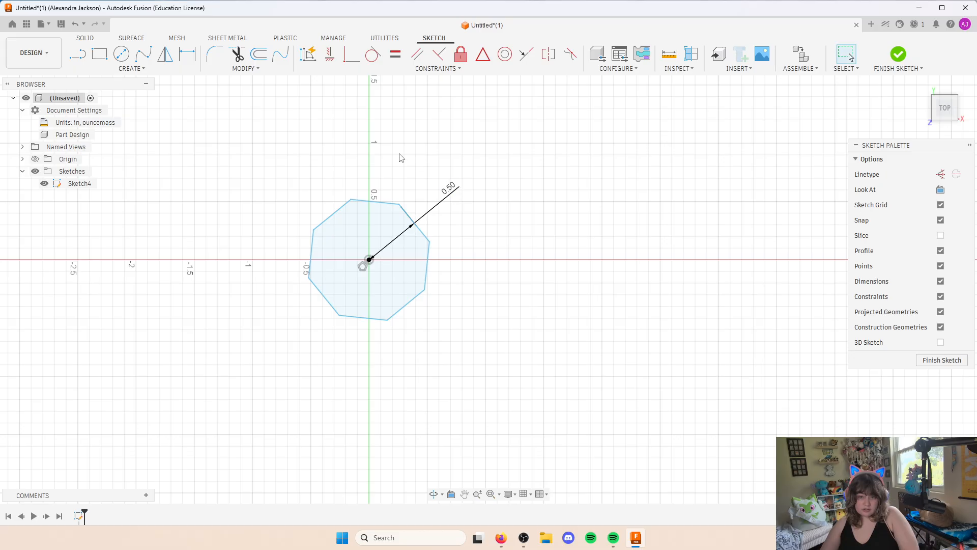
{"action": "left_click", "coordinate": [308, 54]}
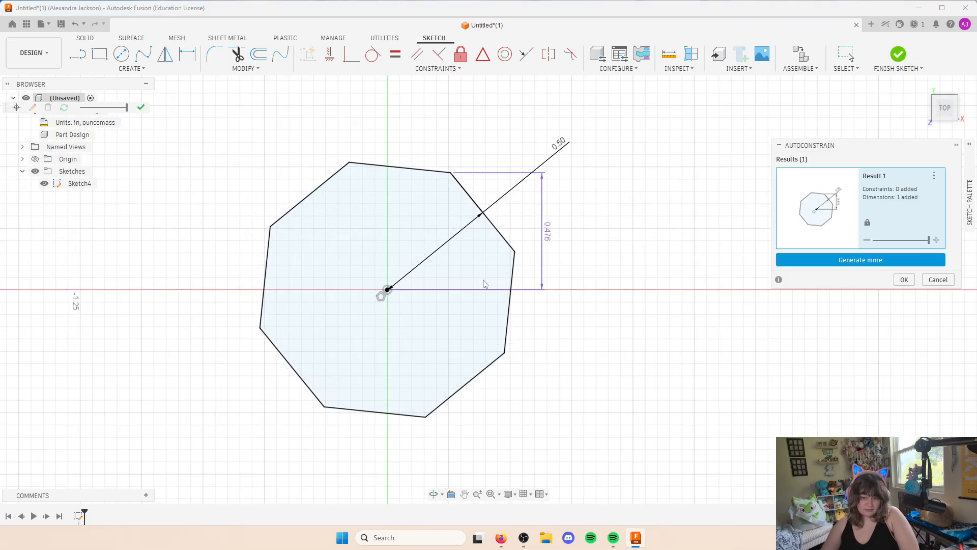
{"action": "left_click", "coordinate": [904, 279]}
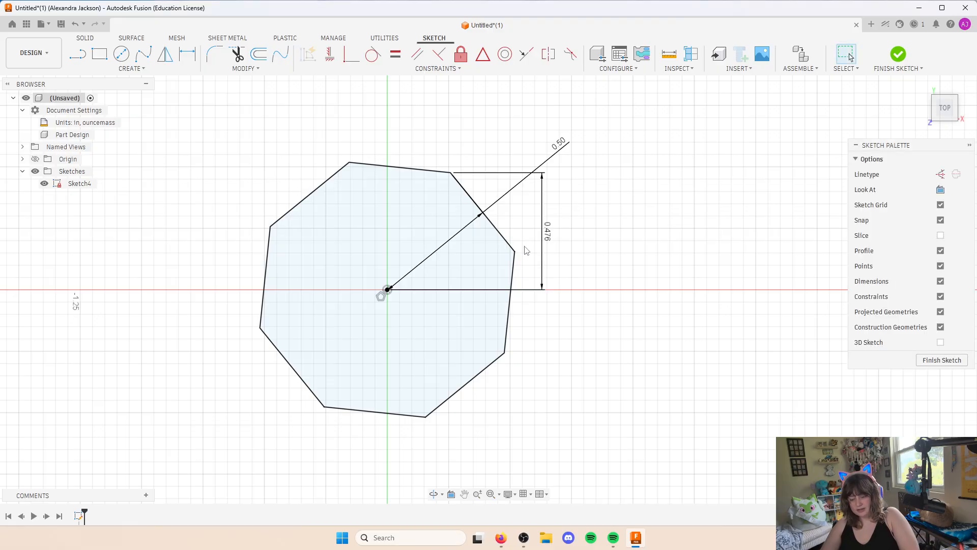
{"action": "scroll", "coordinate": [641, 286], "scroll_direction": "down", "scroll_amount": 2}
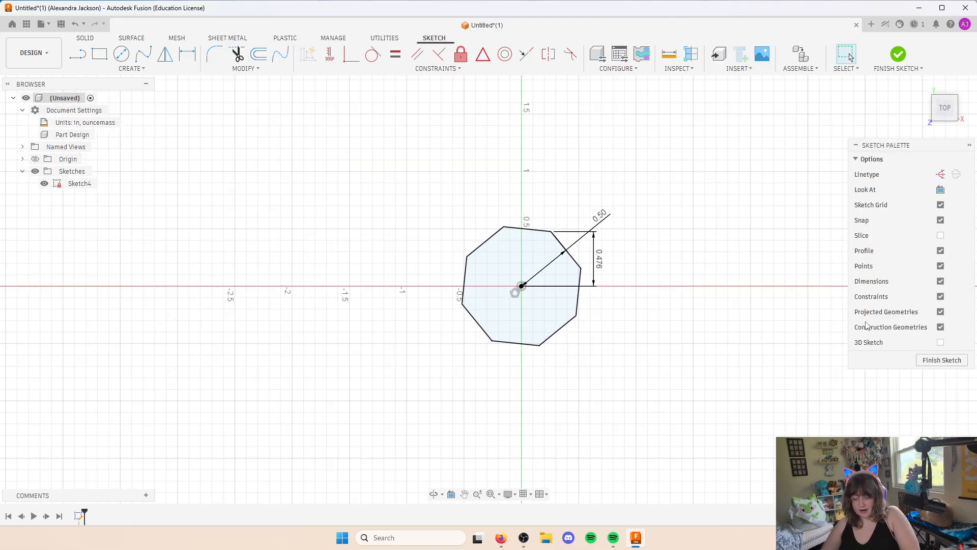
{"action": "left_click", "coordinate": [942, 360]}
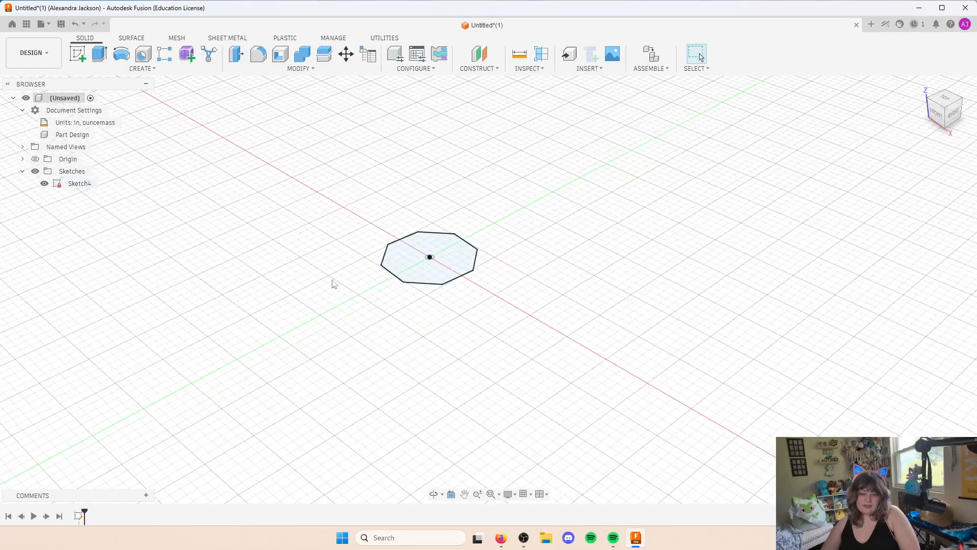
Start a new sketch on the vertical YZ plane through the octagon's centre
{"action": "scroll", "coordinate": [322, 257], "scroll_direction": "down", "scroll_amount": 3}
{"action": "scroll", "coordinate": [365, 229], "scroll_direction": "up", "scroll_amount": 4}
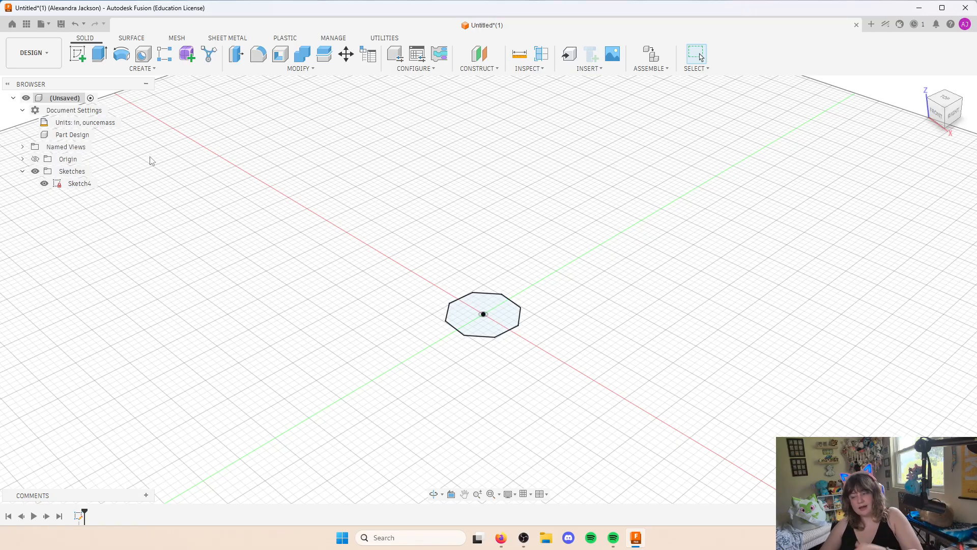
{"action": "left_click", "coordinate": [77, 54]}
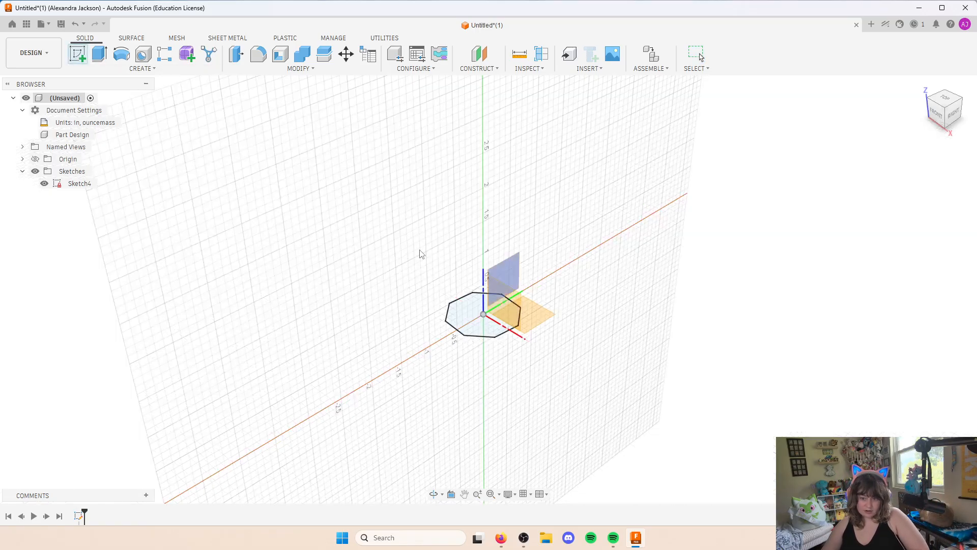
{"action": "left_click", "coordinate": [509, 271]}
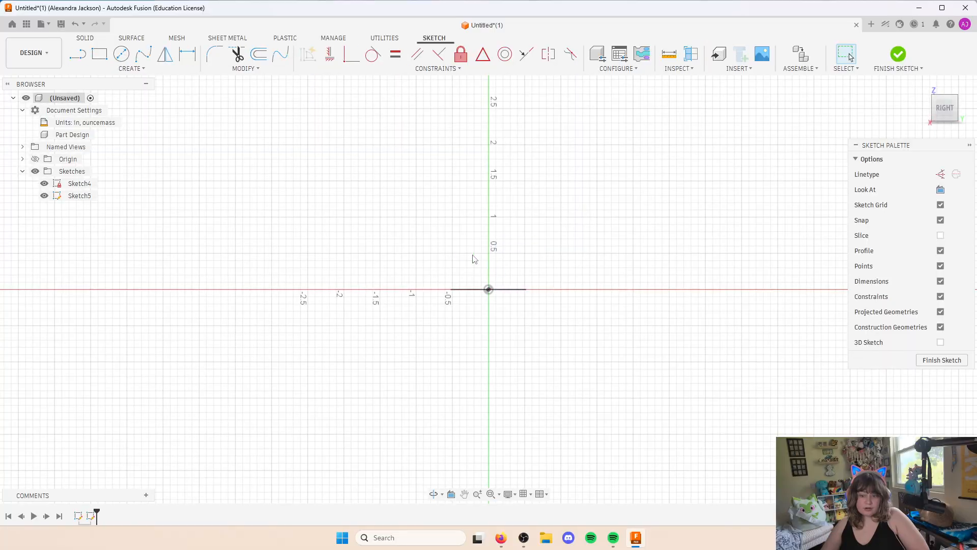
{"action": "middle_click_drag", "start_coordinate": [583, 199], "coordinate": [514, 269]}
{"action": "scroll", "coordinate": [515, 269], "scroll_direction": "down", "scroll_amount": 1}
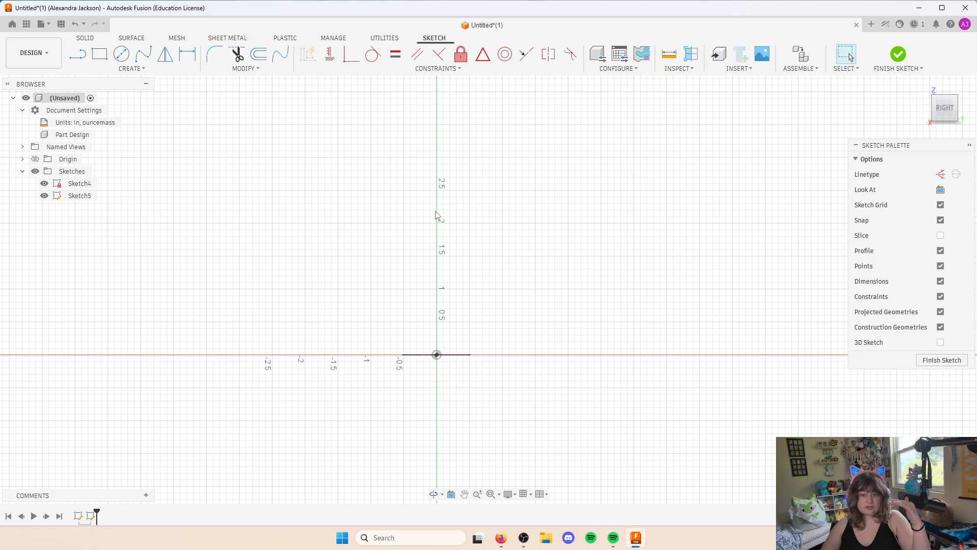
{"action": "left_click", "coordinate": [77, 53]}
{"action": "left_click", "coordinate": [437, 354]}
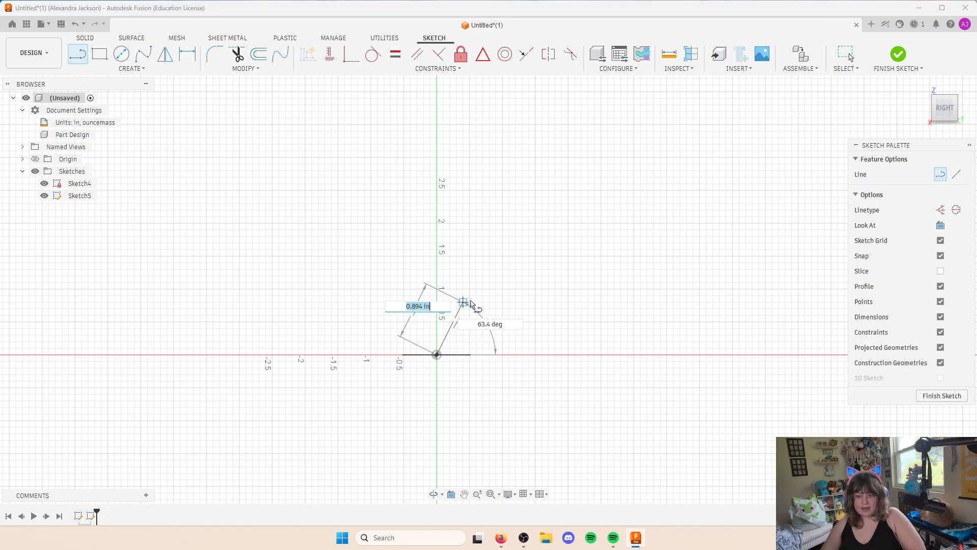
{"action": "left_click", "coordinate": [495, 301]}
{"action": "left_click", "coordinate": [371, 276]}
{"action": "left_click", "coordinate": [516, 255]}
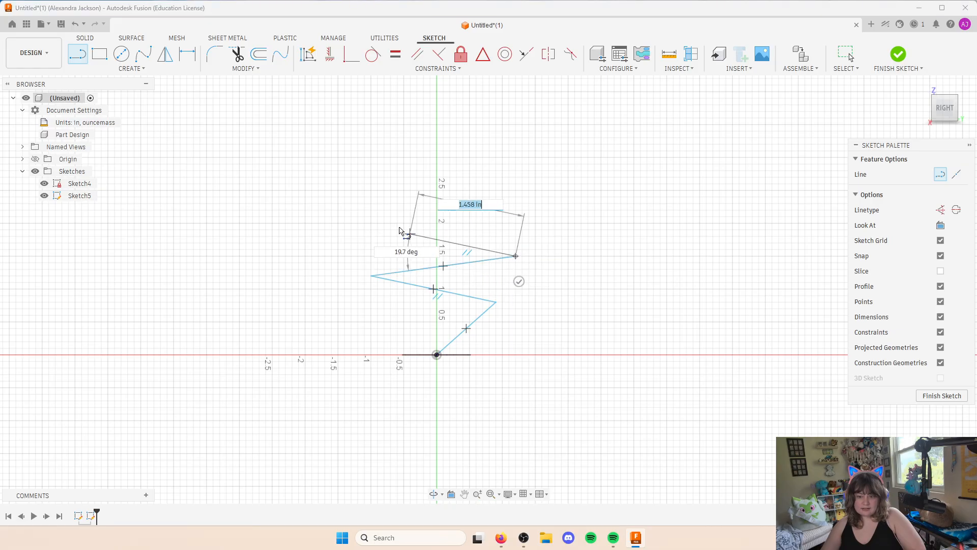
{"action": "left_click", "coordinate": [391, 222]}
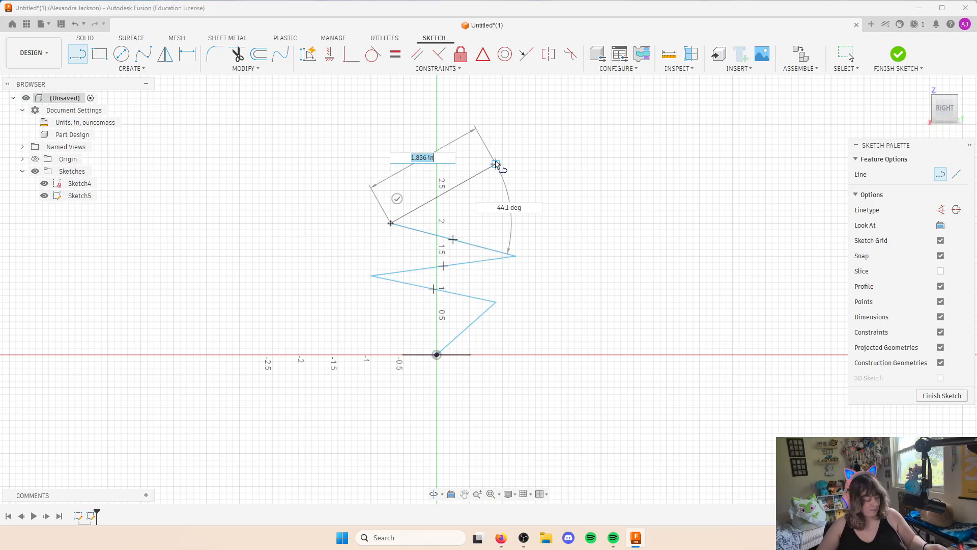
{"action": "key", "text": "ctrl+z"}
{"action": "key", "text": "ctrl+z"}
{"action": "key", "text": "ctrl+z"}
{"action": "key", "text": "ctrl+z"}
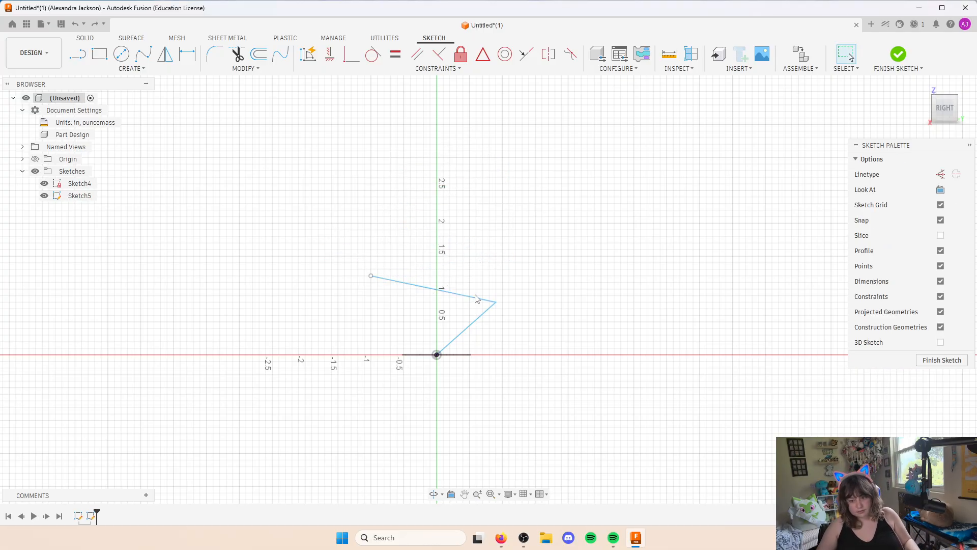
Draw a connected zigzag of five line segments rising from the origin along the vertical axis to a height of about 7.4 in
{"action": "left_click", "coordinate": [78, 54]}
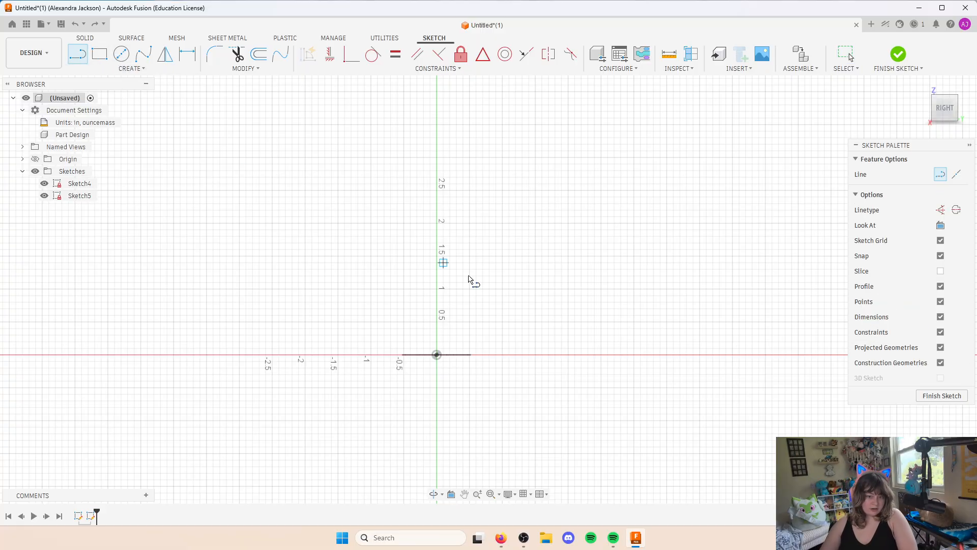
{"action": "left_click", "coordinate": [437, 355]}
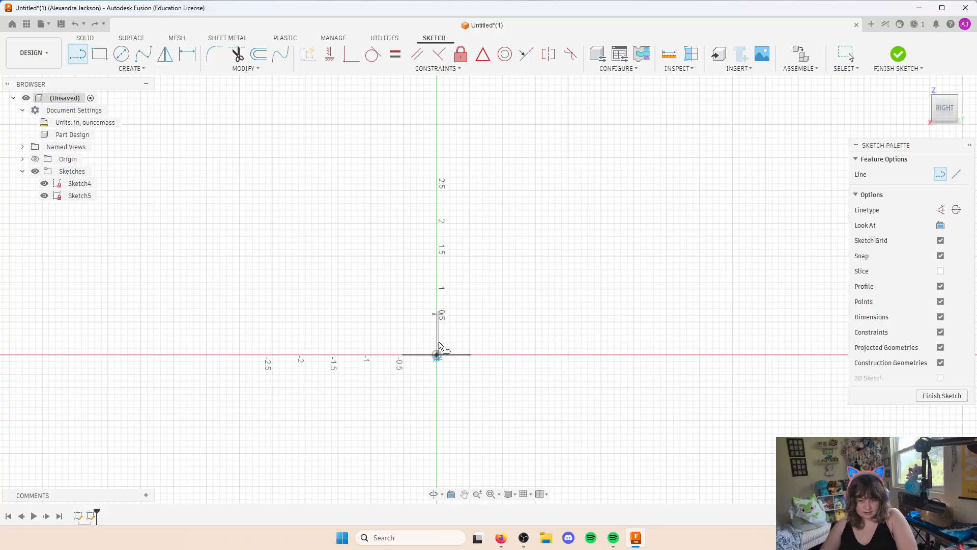
{"action": "left_click", "coordinate": [469, 275]}
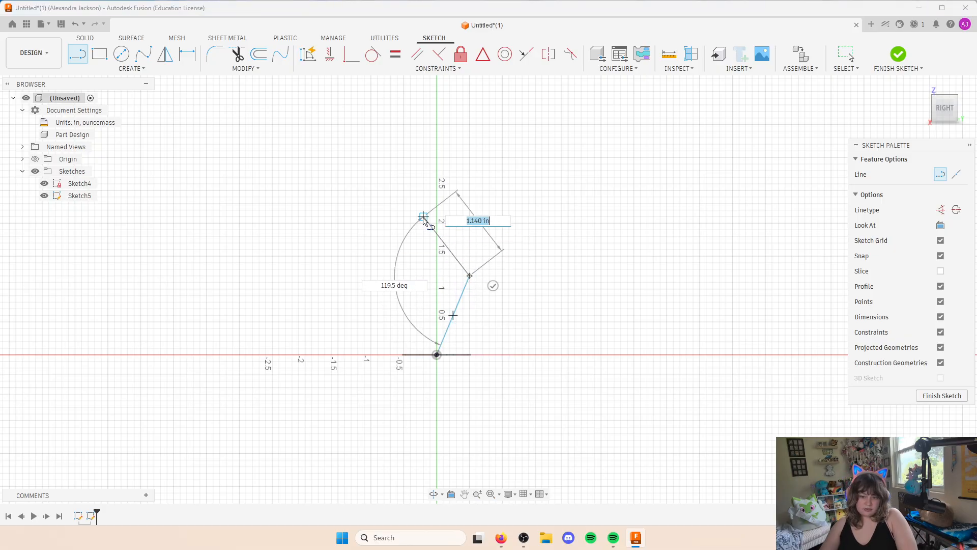
{"action": "left_click", "coordinate": [423, 184]}
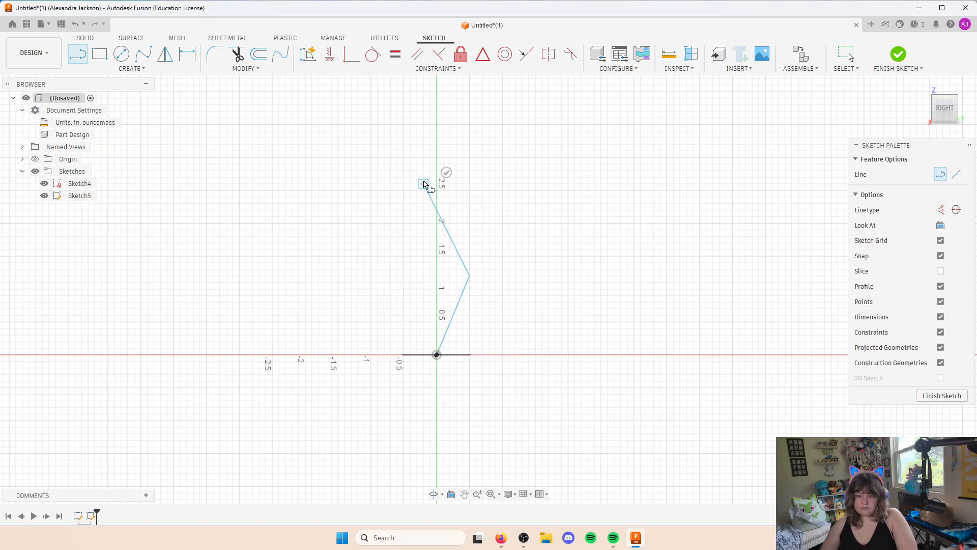
{"action": "left_click", "coordinate": [452, 108]}
{"action": "scroll", "coordinate": [453, 108], "scroll_direction": "down", "scroll_amount": 3}
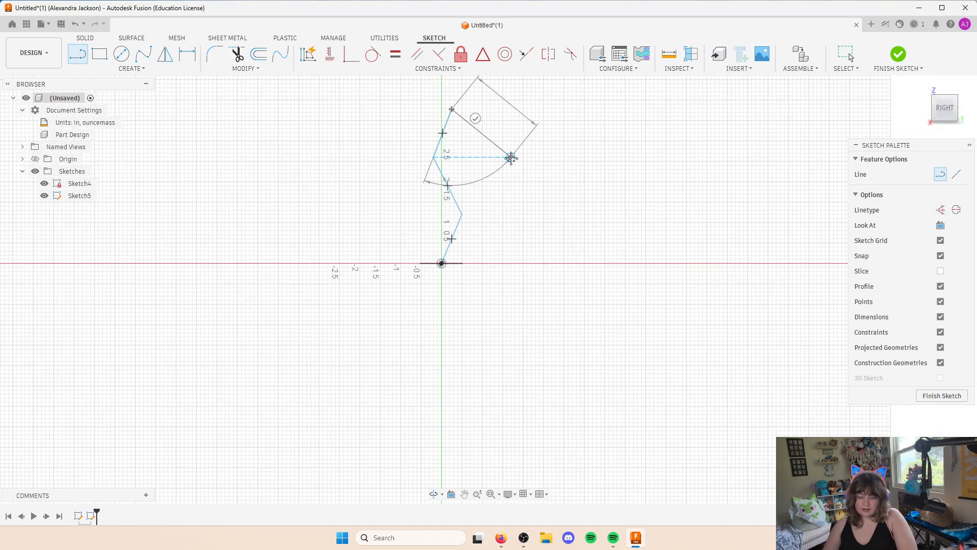
{"action": "middle_click_drag", "start_coordinate": [509, 157], "coordinate": [492, 353]}
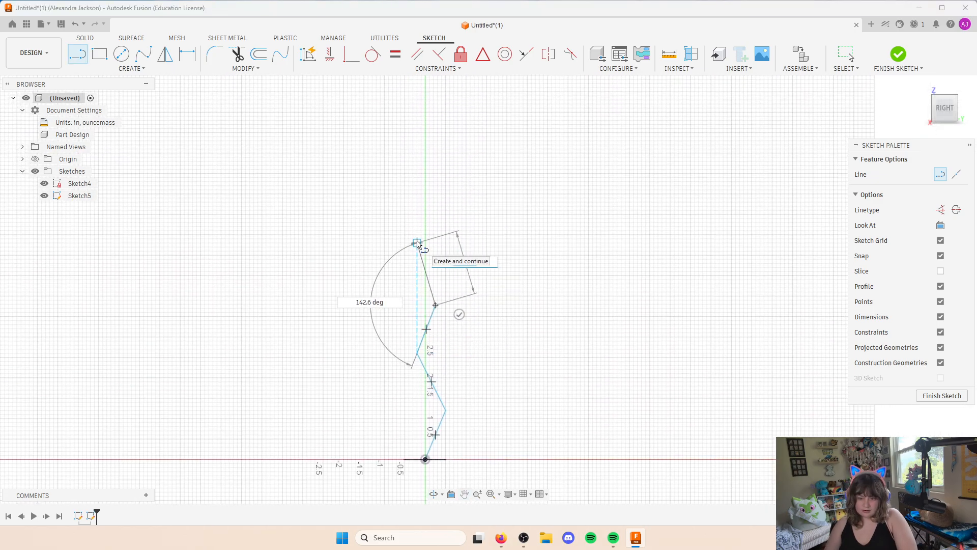
{"action": "left_click", "coordinate": [397, 243]}
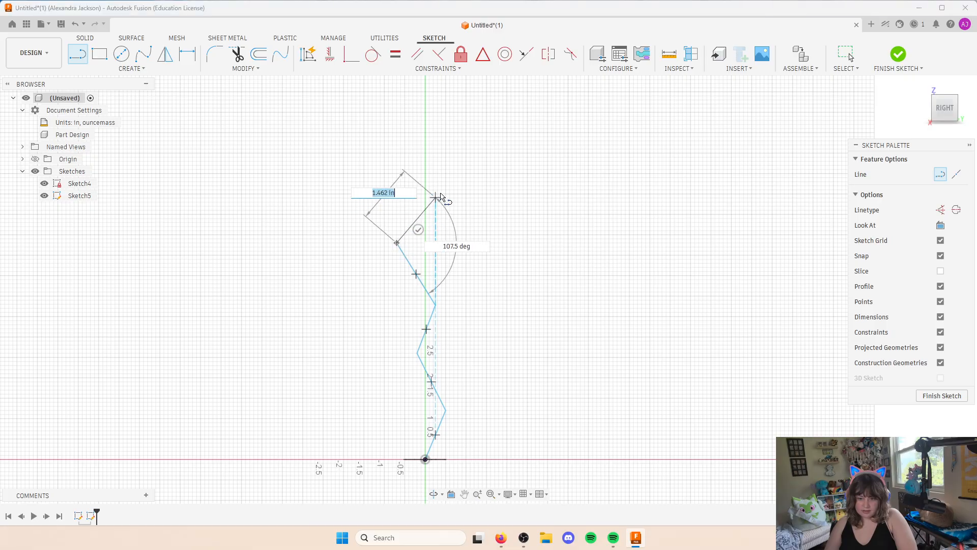
{"action": "left_click", "coordinate": [432, 159]}
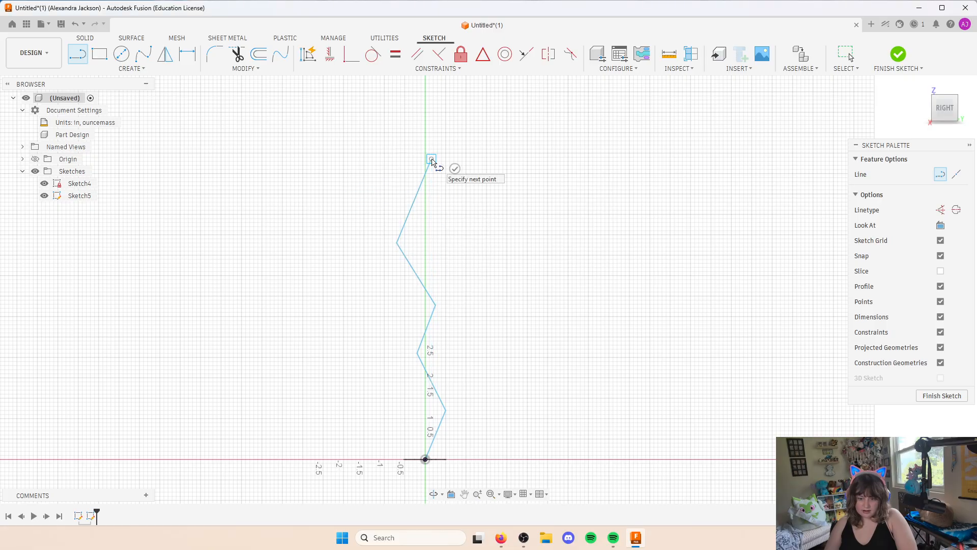
{"action": "left_click", "coordinate": [455, 169]}
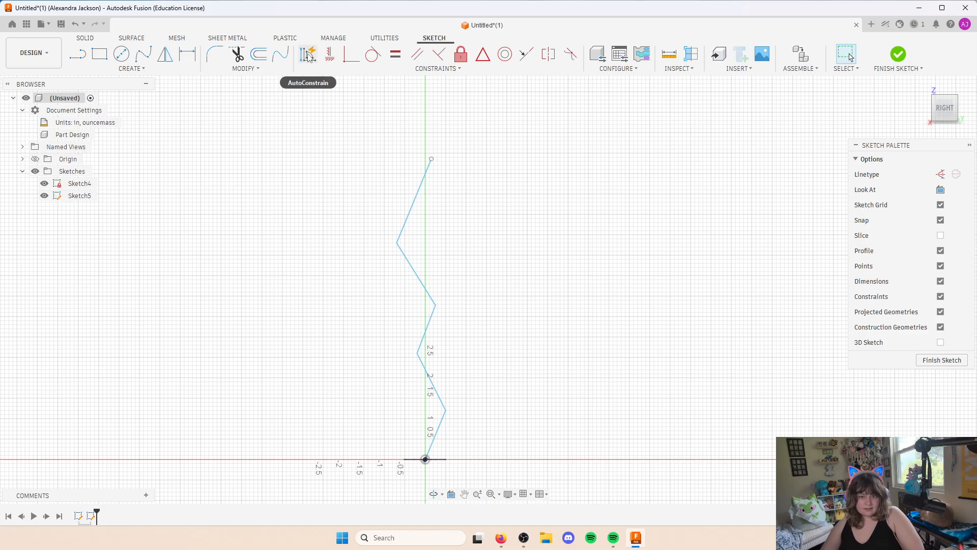
Fillet the zigzag's uppermost and lowest corners with a 0.40 in radius
{"action": "left_click", "coordinate": [215, 54]}
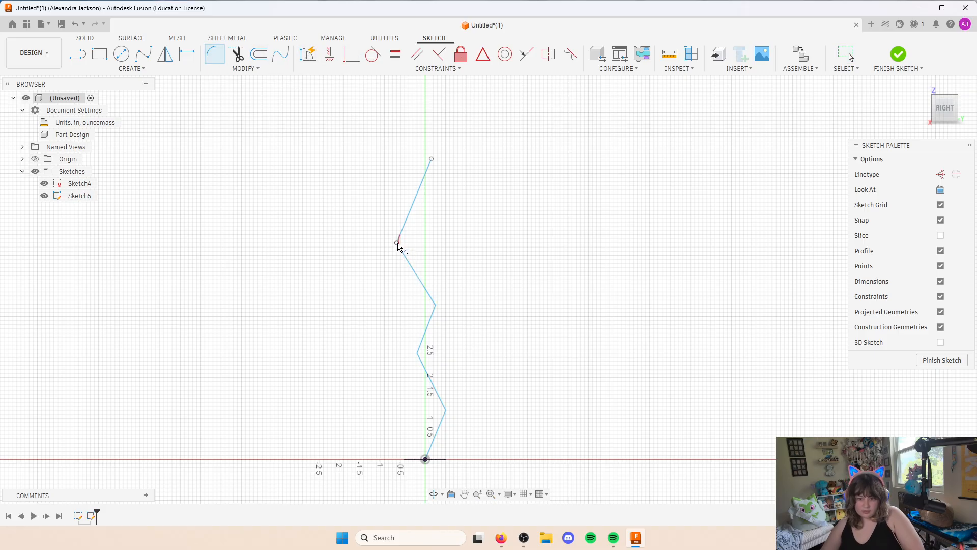
{"action": "left_click", "coordinate": [399, 245]}
{"action": "left_click", "coordinate": [445, 411]}
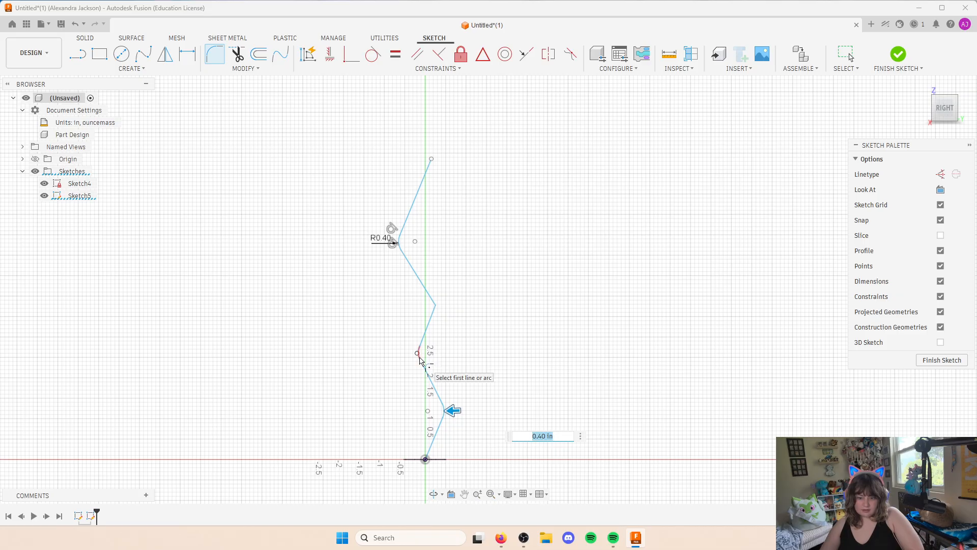
{"action": "key", "text": "Return"}
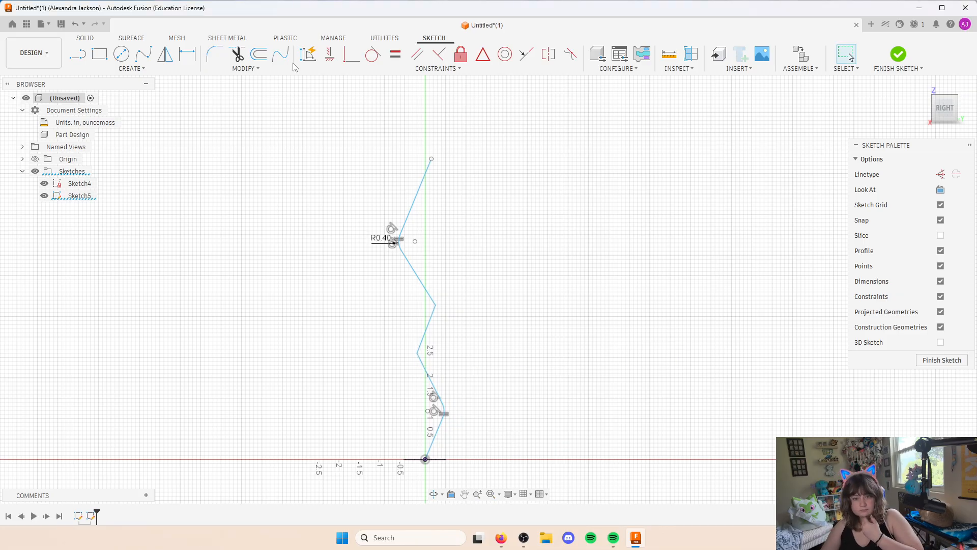
Fully constrain the zigzag path with AutoConstrain's Result 1 and finish the sketch
{"action": "left_click", "coordinate": [308, 54]}
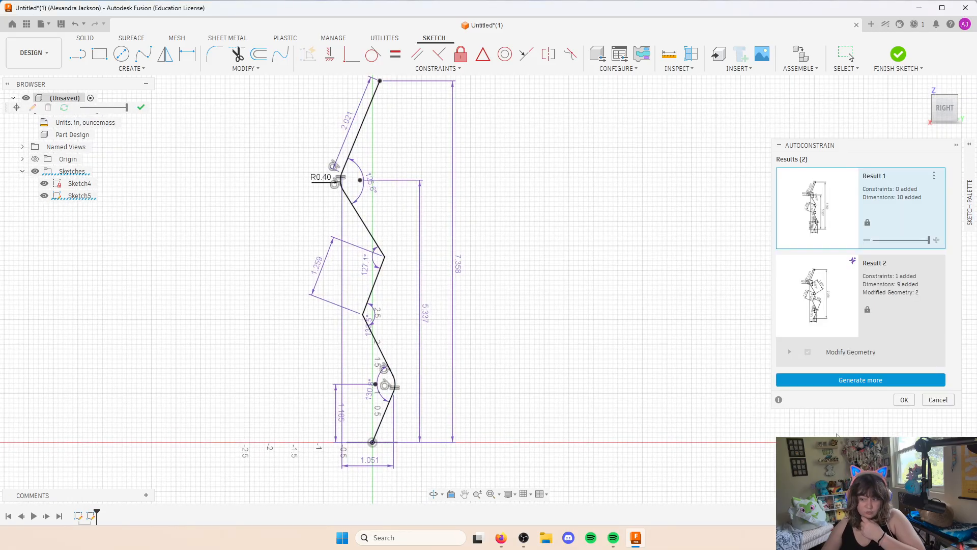
{"action": "left_click", "coordinate": [904, 400]}
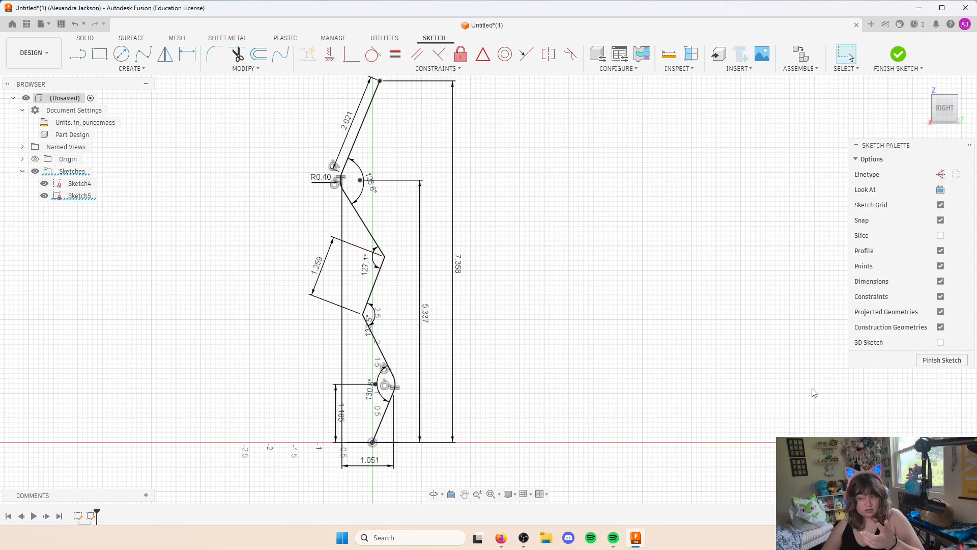
{"action": "left_click", "coordinate": [942, 360]}
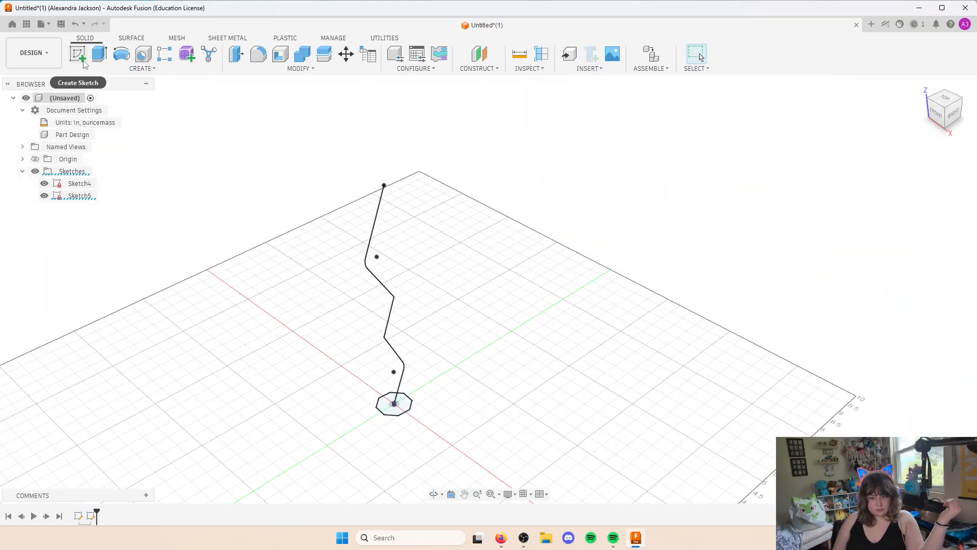
Sweep the octagon profile along the whole zigzag path as a new body, using Single Path, distance 1.00 and Perpendicular orientation
{"action": "left_click", "coordinate": [105, 68]}
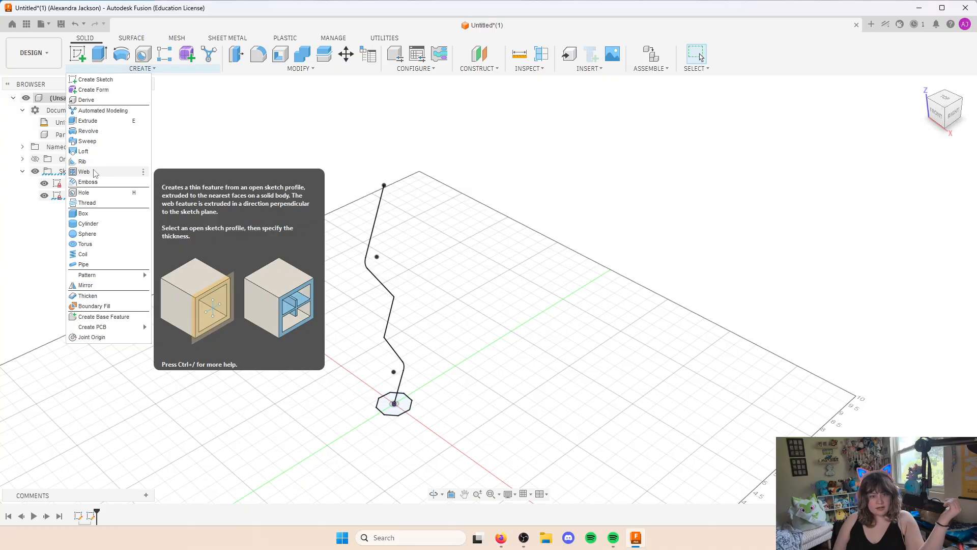
{"action": "left_click", "coordinate": [85, 142]}
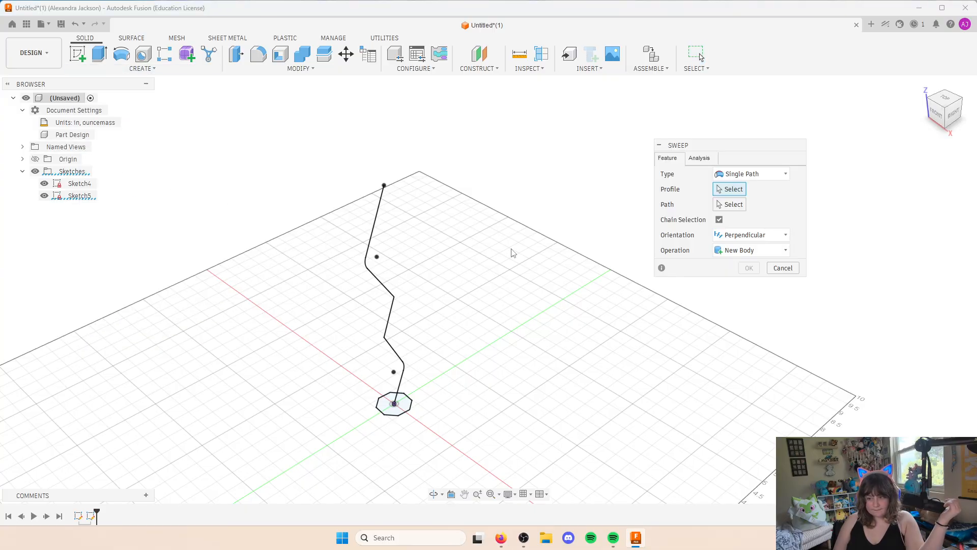
{"action": "left_click_drag", "start_coordinate": [743, 152], "coordinate": [643, 163]}
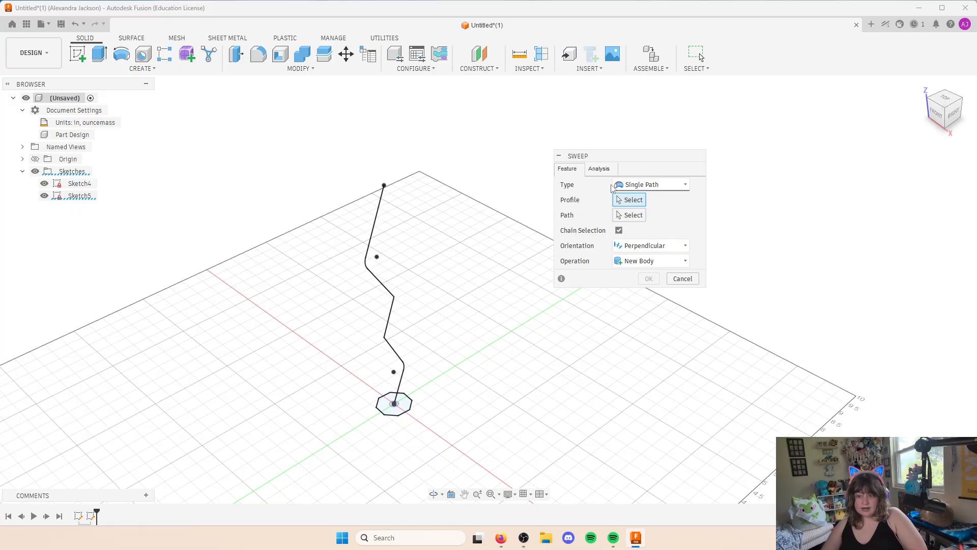
{"action": "left_click", "coordinate": [404, 410]}
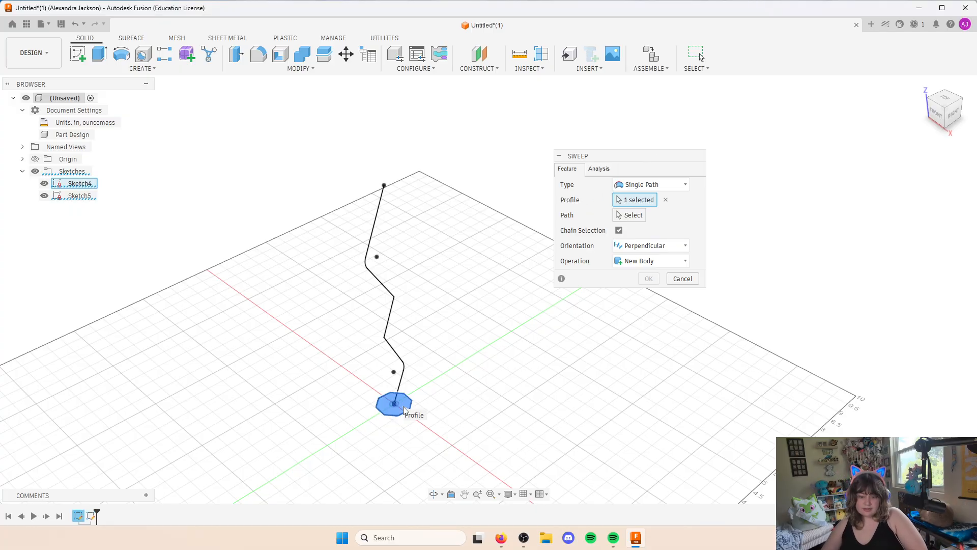
{"action": "left_click", "coordinate": [630, 214]}
{"action": "left_click", "coordinate": [391, 309]}
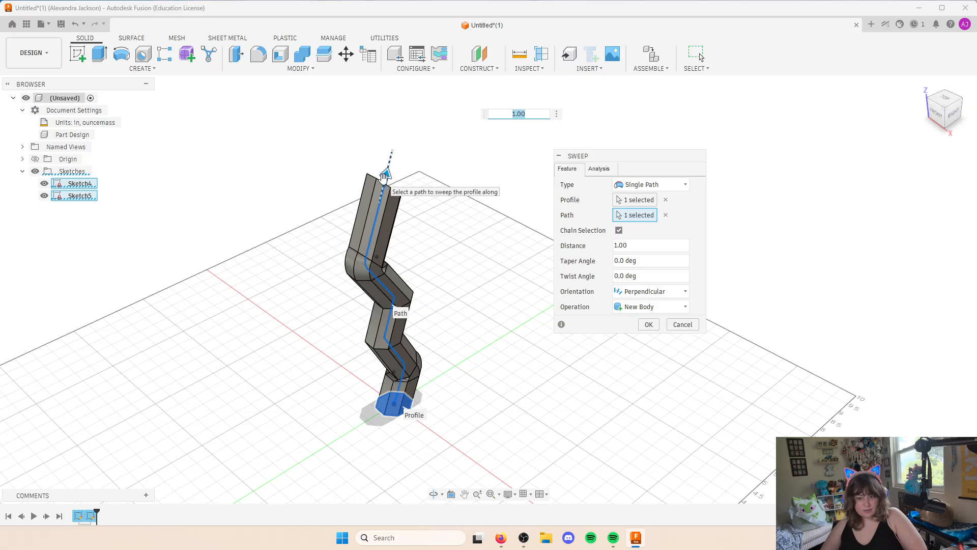
{"action": "left_click_drag", "start_coordinate": [384, 171], "coordinate": [399, 304]}
{"action": "left_click_drag", "start_coordinate": [398, 339], "coordinate": [386, 173]}
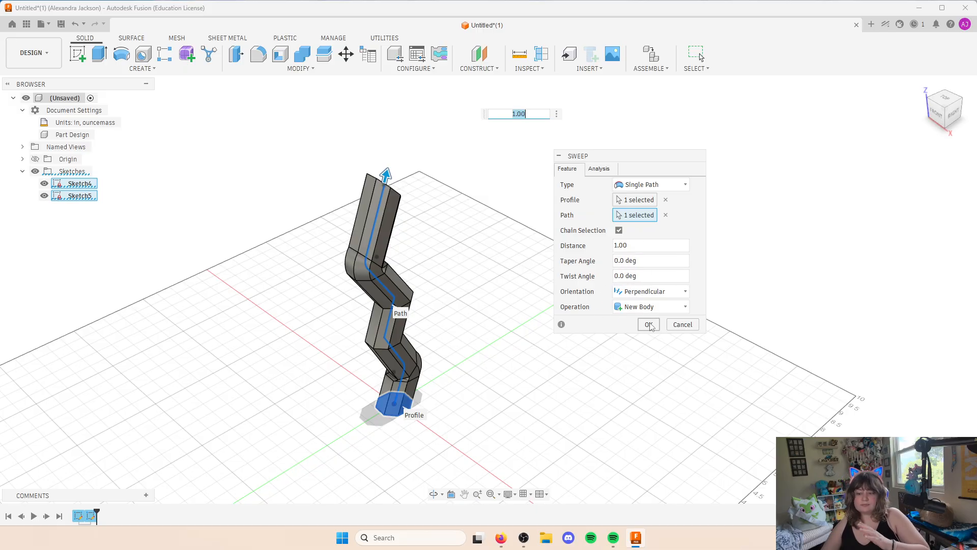
{"action": "left_click", "coordinate": [644, 307]}
{"action": "left_click", "coordinate": [643, 307]}
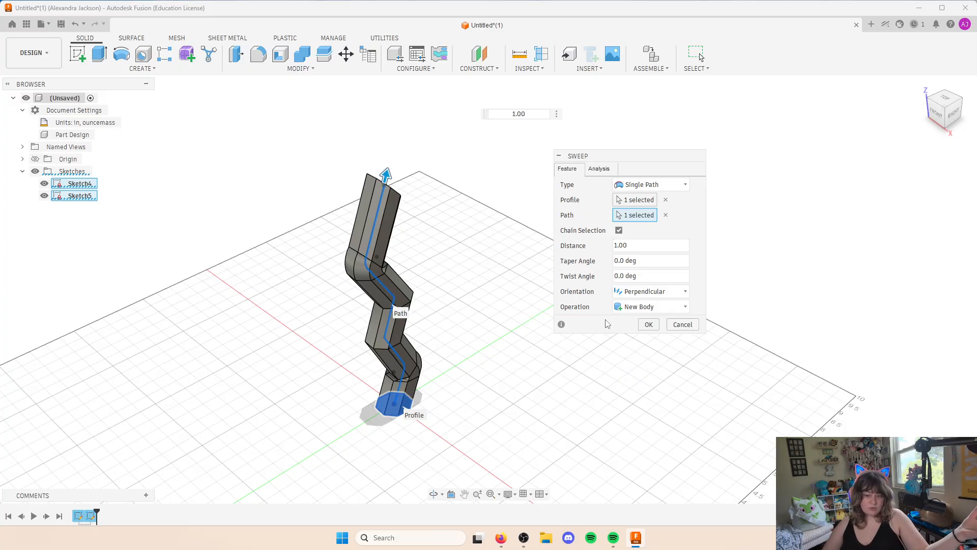
{"action": "left_click", "coordinate": [649, 325]}
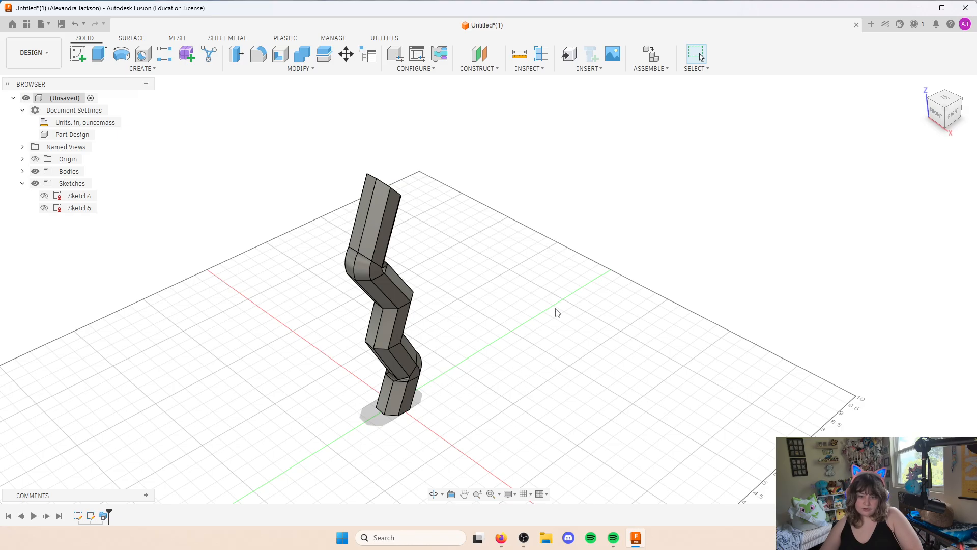
Examine the swept zigzag body from the side and from above, including its rounded and sharp bends
{"action": "scroll", "coordinate": [557, 313], "scroll_direction": "up", "scroll_amount": 3}
{"action": "left_click", "coordinate": [434, 494]}
{"action": "left_click_drag", "start_coordinate": [433, 410], "coordinate": [477, 374]}
{"action": "scroll", "coordinate": [432, 375], "scroll_direction": "down", "scroll_amount": 3}
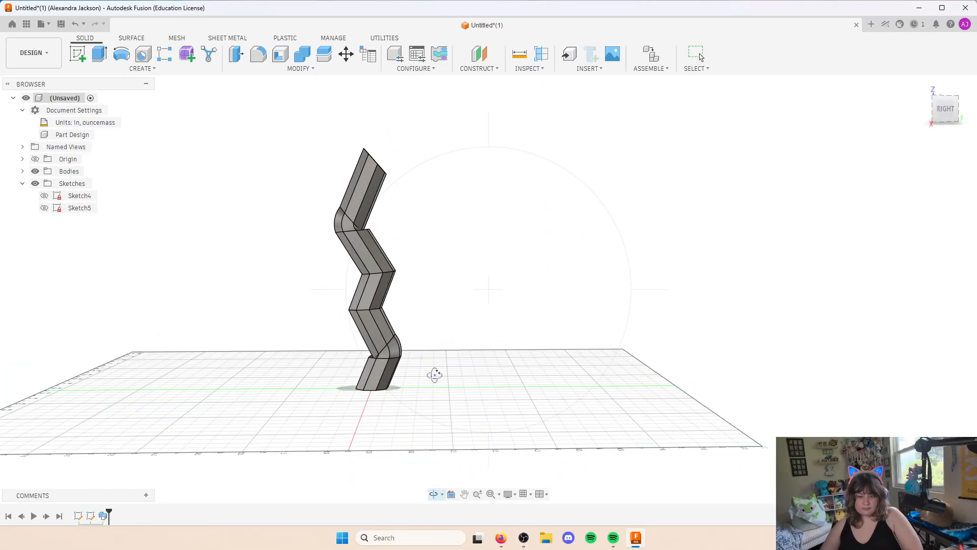
{"action": "mouse_move", "coordinate": [439, 380]}
{"action": "left_mouse_down"}
{"action": "mouse_move", "coordinate": [459, 388]}
{"action": "mouse_move", "coordinate": [443, 410]}
{"action": "mouse_move", "coordinate": [453, 407]}
{"action": "mouse_move", "coordinate": [445, 399]}
{"action": "mouse_move", "coordinate": [425, 408]}
{"action": "mouse_move", "coordinate": [437, 397]}
{"action": "left_mouse_up"}
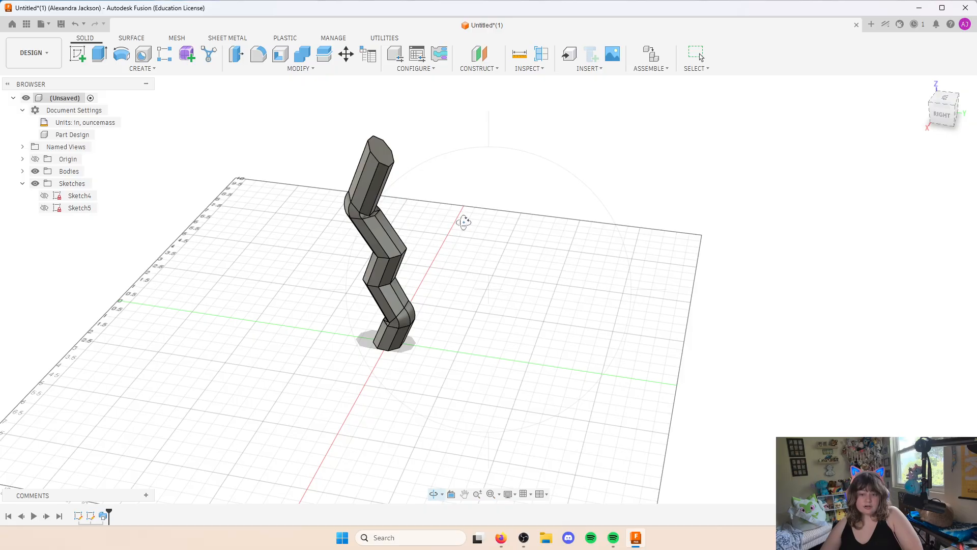
{"action": "scroll", "coordinate": [370, 336], "scroll_direction": "up", "scroll_amount": 5}
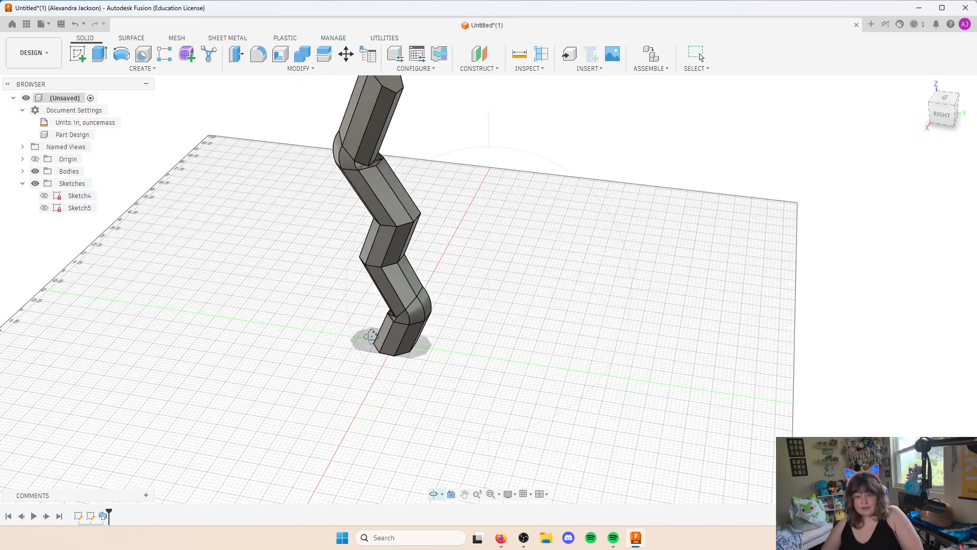
{"action": "middle_click_drag", "start_coordinate": [305, 267], "coordinate": [374, 336]}
{"action": "scroll", "coordinate": [373, 330], "scroll_direction": "up", "scroll_amount": 2}
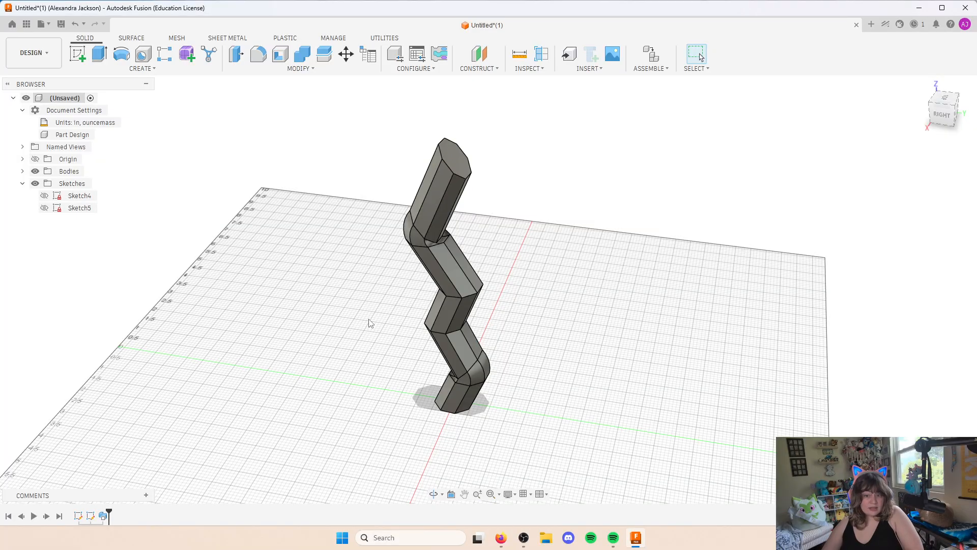